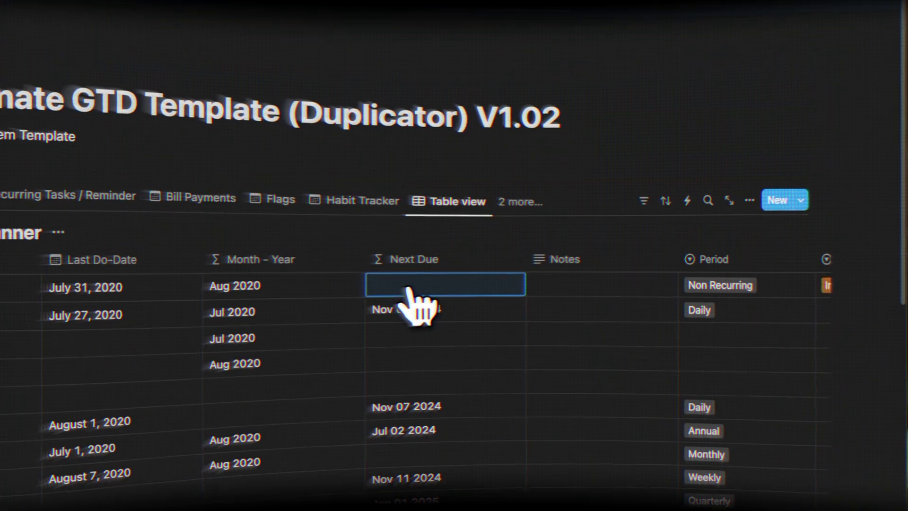
View the Daily Task's Next Due formula and scroll down the WeekFlow table
{"action": "left_click", "coordinate": [406, 289]}
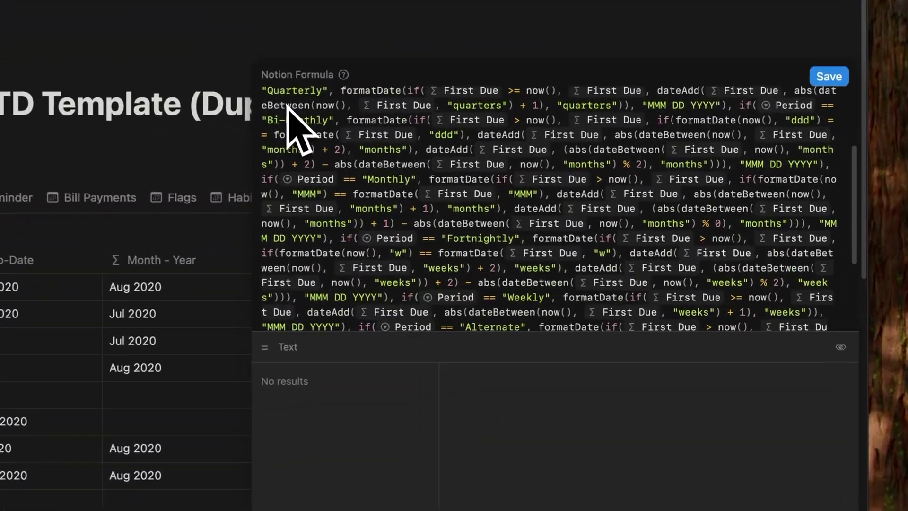
{"action": "scroll", "coordinate": [293, 127], "scroll_direction": "down", "scroll_amount": 3}
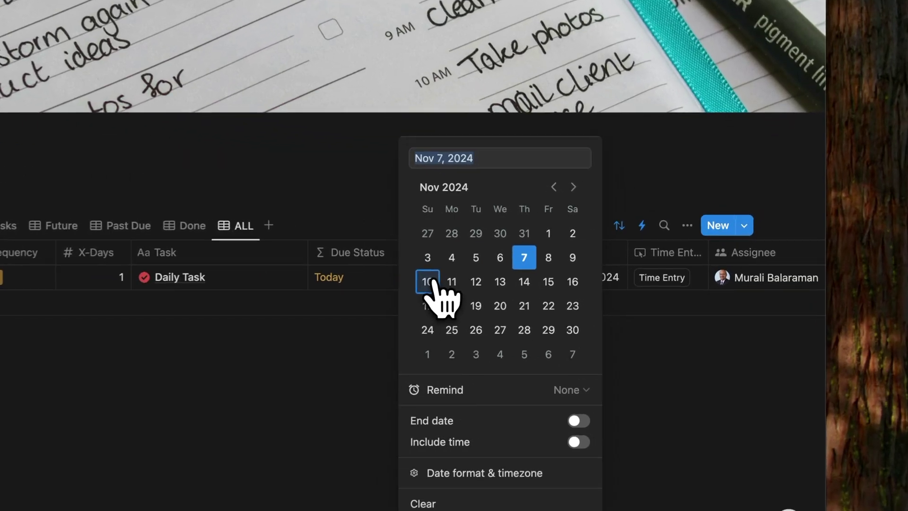
Set the Daily Task's From and To Dates to November 8 and frequency to Alternate Day
{"action": "left_click", "coordinate": [522, 258]}
{"action": "key", "text": "Escape"}
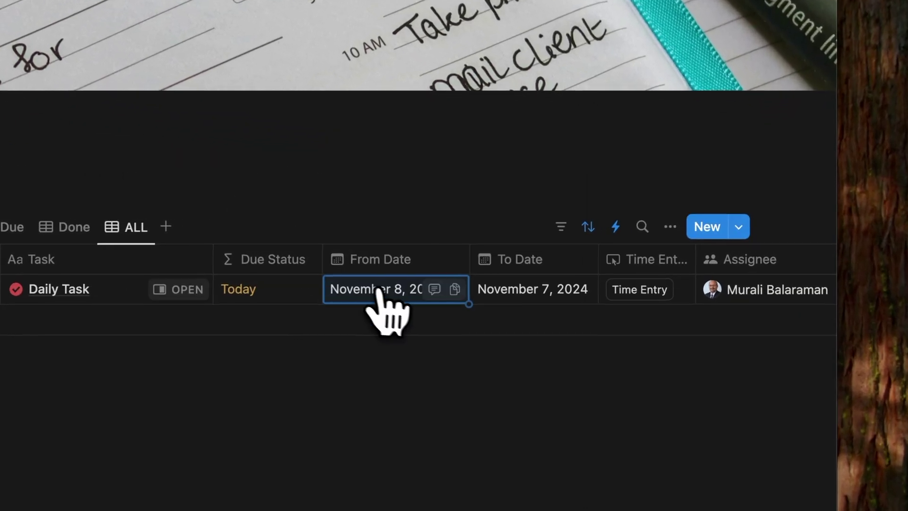
{"action": "left_click", "coordinate": [548, 294]}
{"action": "left_click", "coordinate": [654, 263]}
{"action": "key", "text": "Escape"}
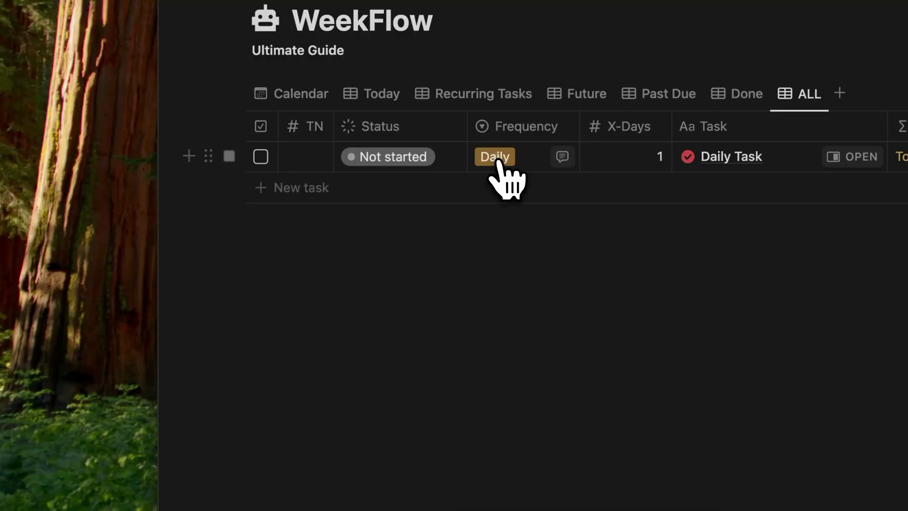
{"action": "left_click", "coordinate": [497, 159]}
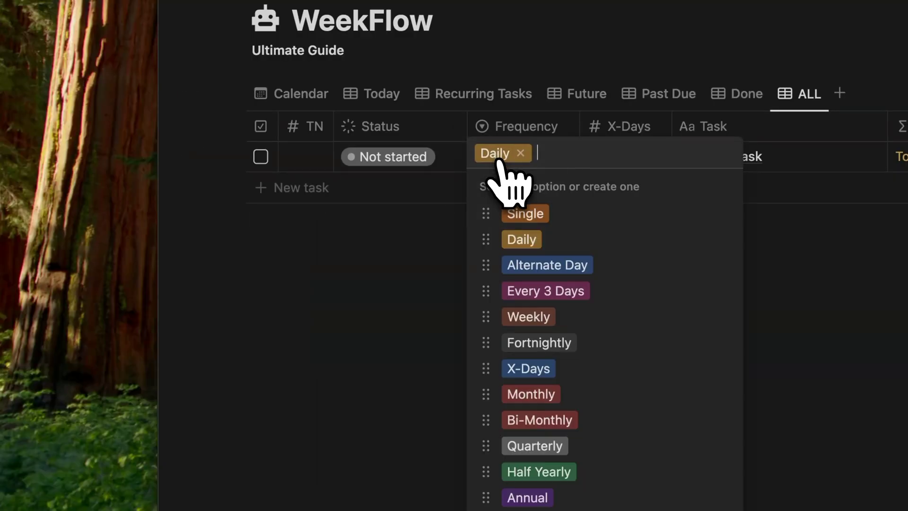
{"action": "left_click", "coordinate": [547, 265]}
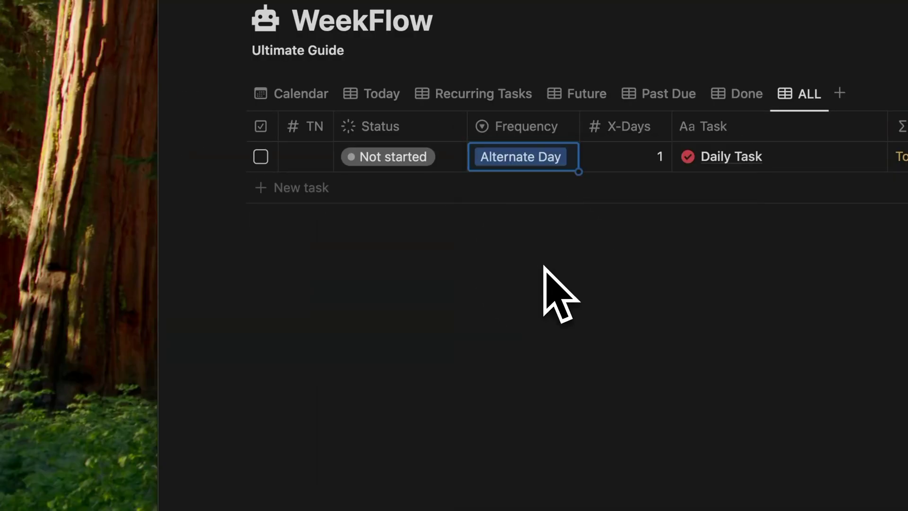
Mark the Alternate Day task Done, spawning a new Daily Task for November 9, 2024
{"action": "left_click", "coordinate": [370, 167]}
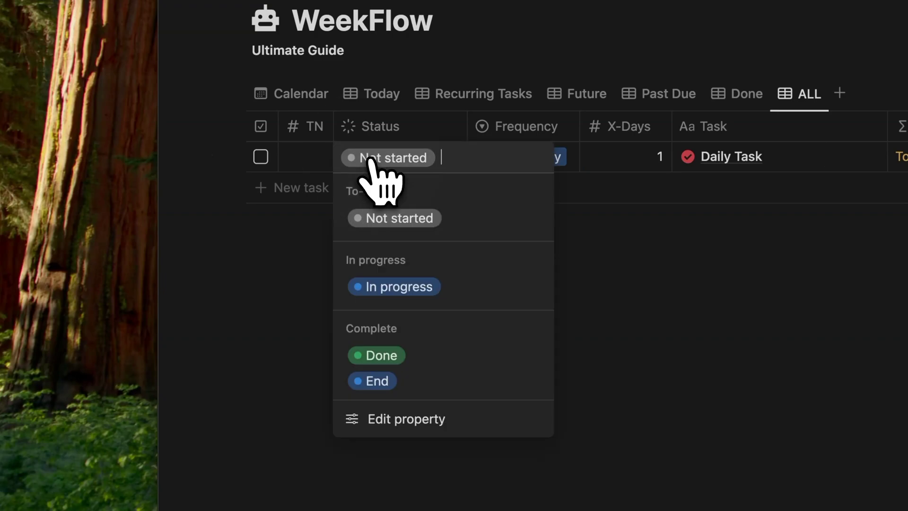
{"action": "left_click", "coordinate": [383, 356]}
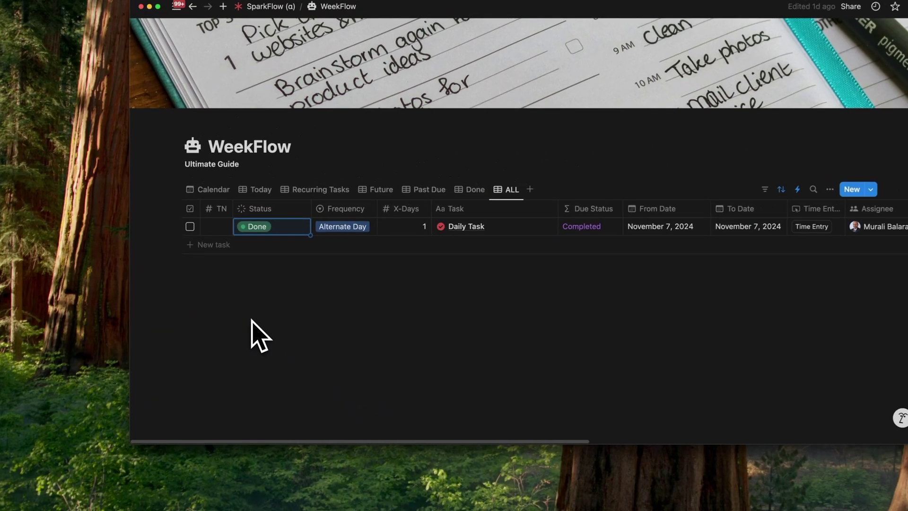
{"action": "scroll", "coordinate": [565, 245], "scroll_direction": "right", "scroll_amount": 8}
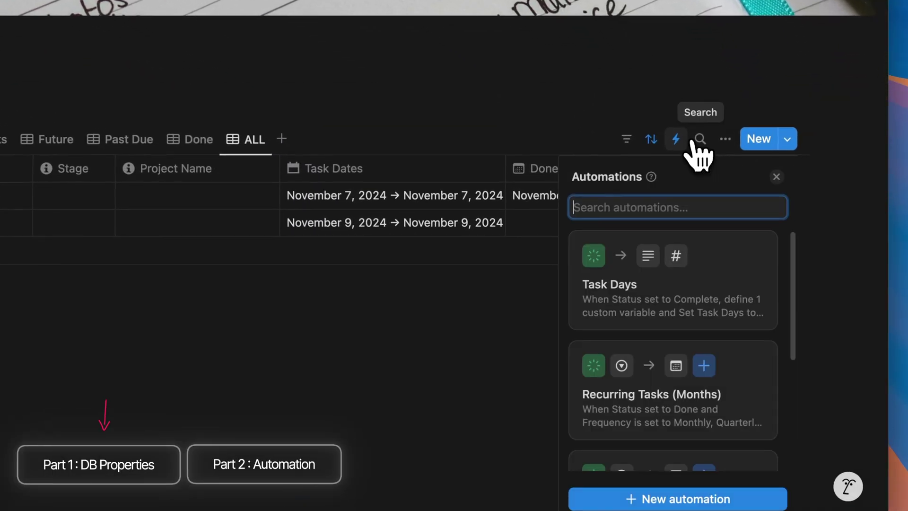
Start a new automation from the WeekFlow automations panel
{"action": "left_click", "coordinate": [653, 500]}
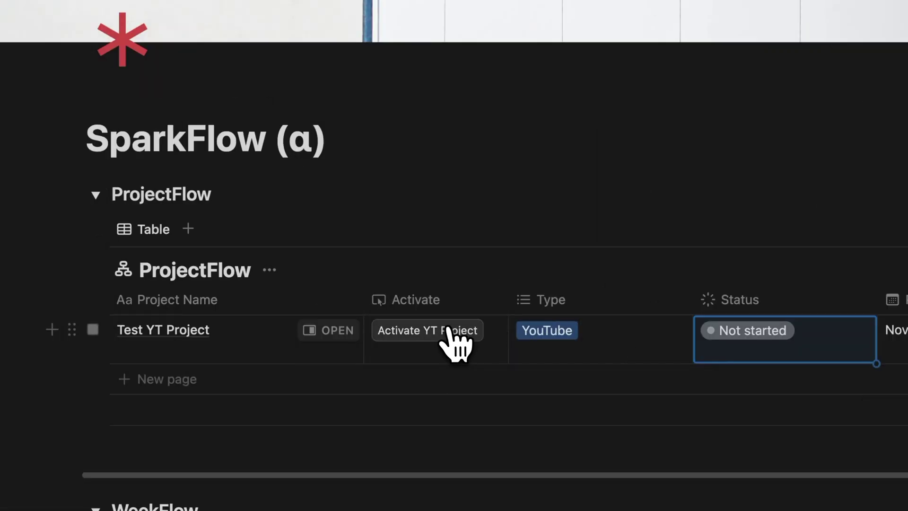
Scroll down to the WeekFlow table with the Not started Recurring Task
{"action": "scroll", "coordinate": [426, 203], "scroll_direction": "down", "scroll_amount": 8}
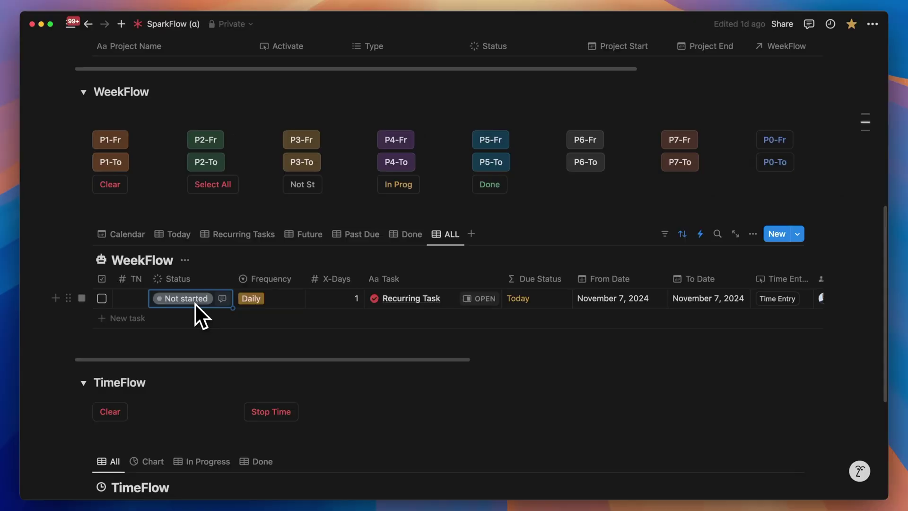
Set the Recurring Task's status to Done
{"action": "left_click", "coordinate": [239, 229]}
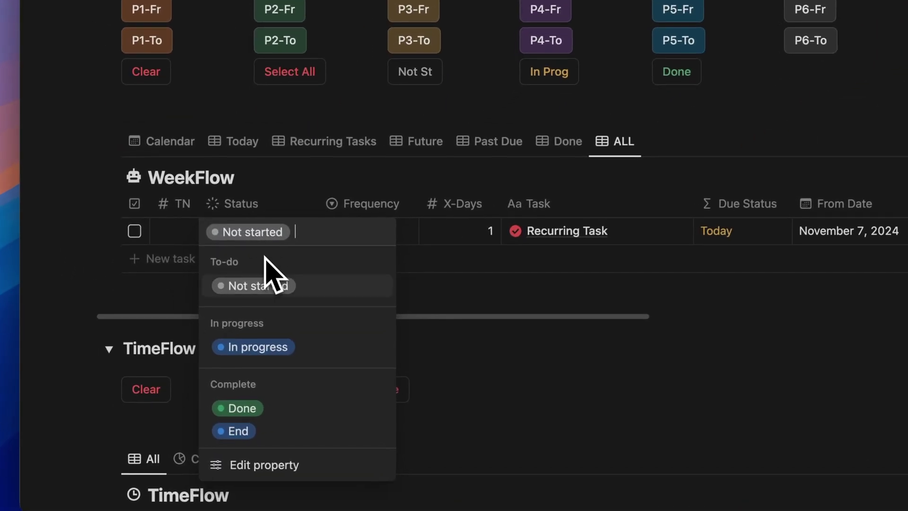
{"action": "left_click", "coordinate": [240, 408]}
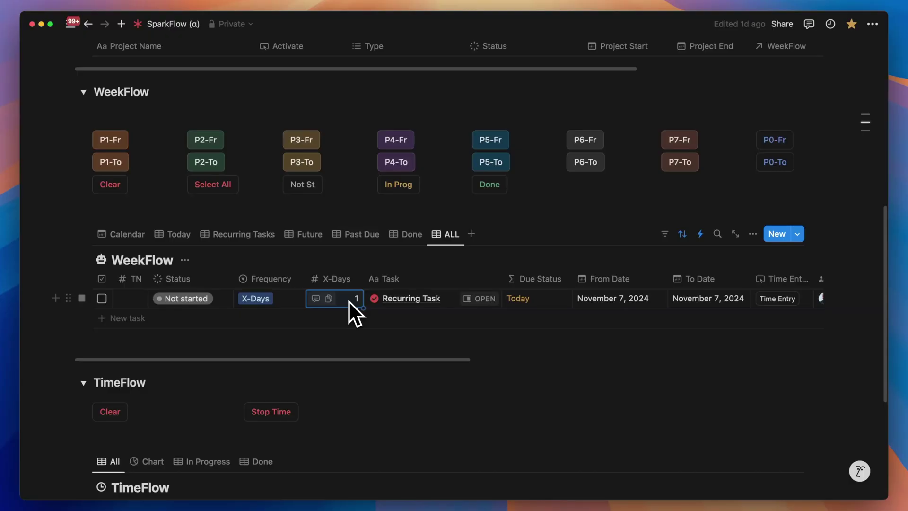
Set the Marketing Plan Meeting's X-Days interval to 21 and choose Done in its status
{"action": "left_click", "coordinate": [348, 299]}
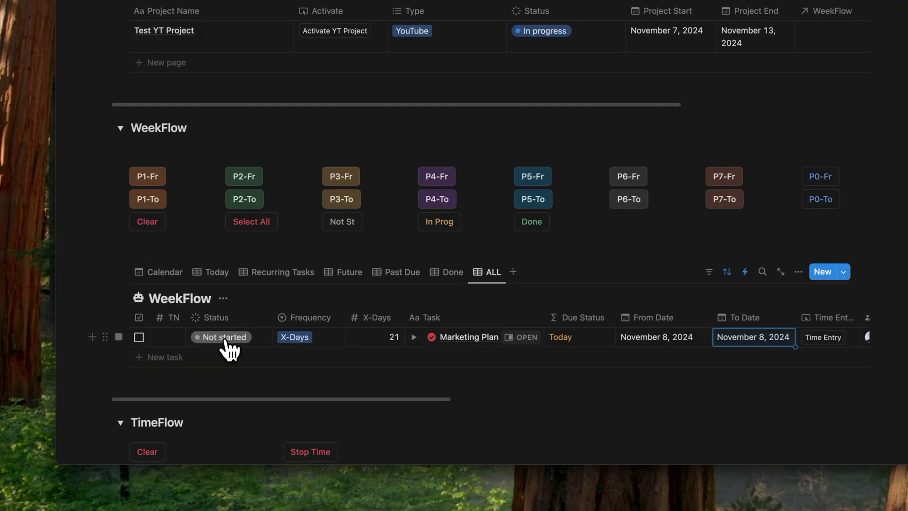
{"action": "left_click", "coordinate": [224, 337]}
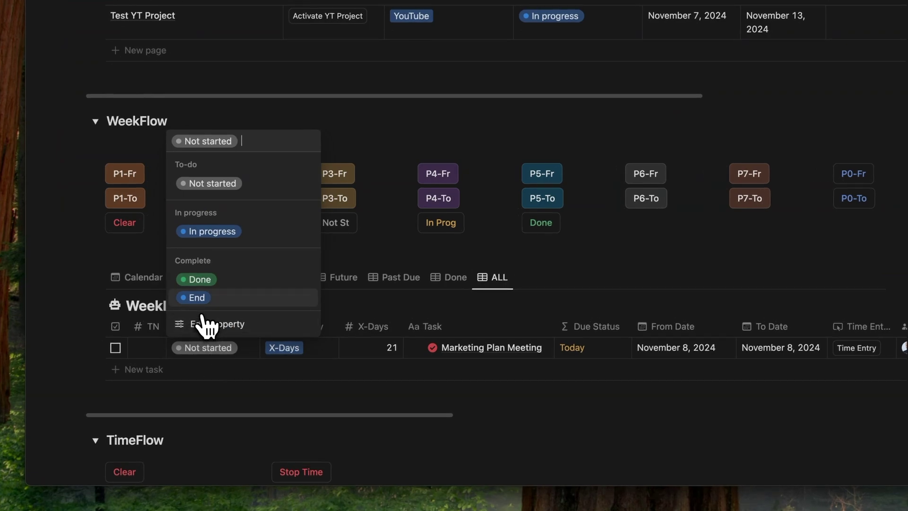
{"action": "left_click", "coordinate": [199, 279]}
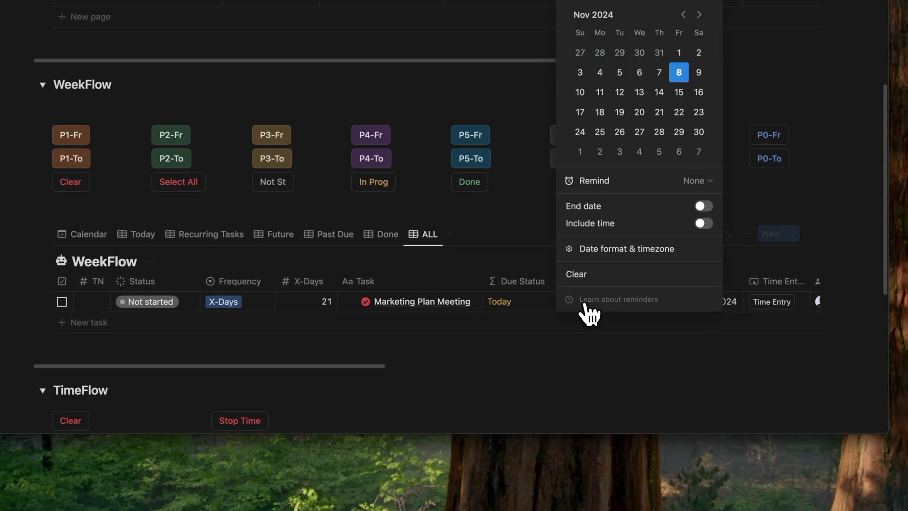
Check the To Date calendar, then mark the Marketing Plan Meeting Done to spawn its November 29 copy
{"action": "left_click", "coordinate": [558, 313]}
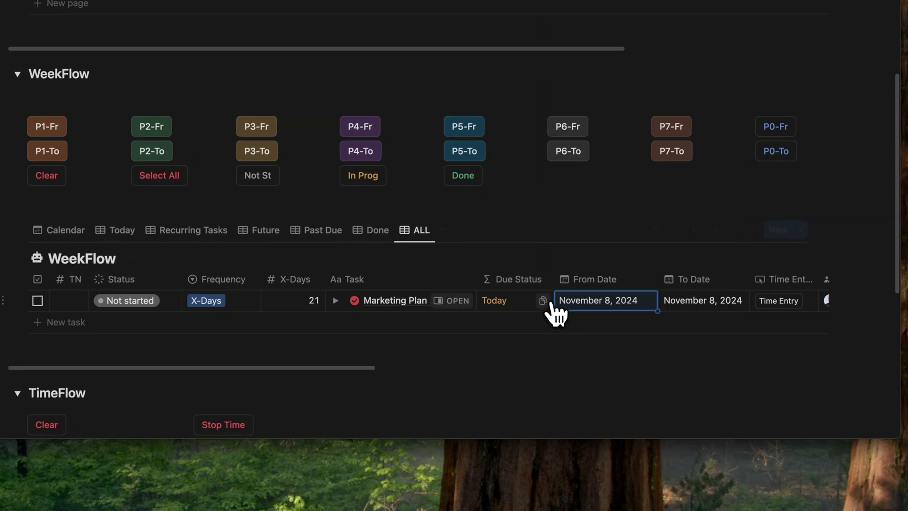
{"action": "left_click", "coordinate": [674, 306]}
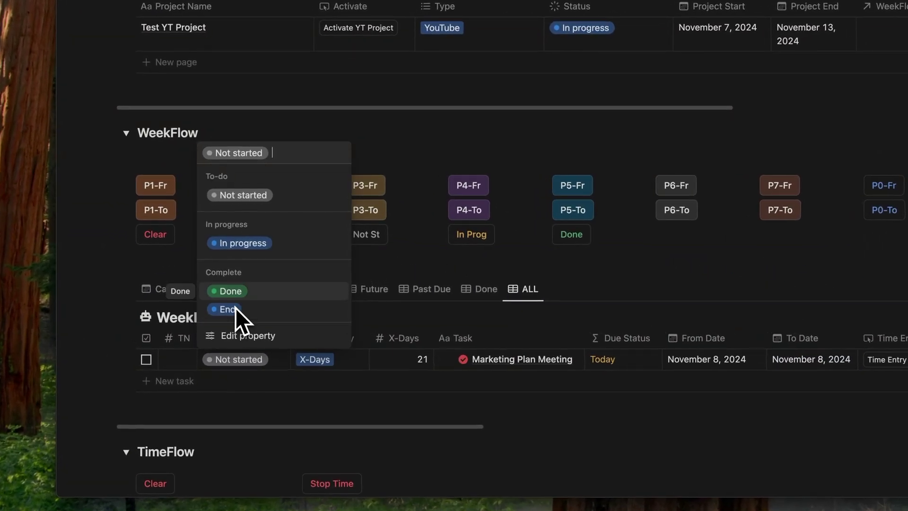
{"action": "left_click", "coordinate": [234, 295]}
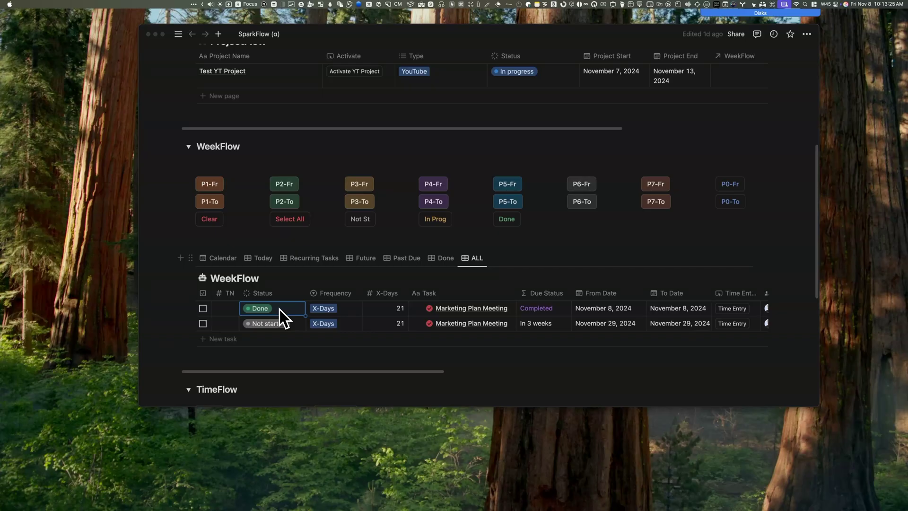
Scroll right to the Due Status column, check the Done Date, and edit the Task Days value
{"action": "scroll", "coordinate": [280, 309], "scroll_direction": "right", "scroll_amount": 10}
{"action": "scroll", "coordinate": [279, 309], "scroll_direction": "right", "scroll_amount": 10}
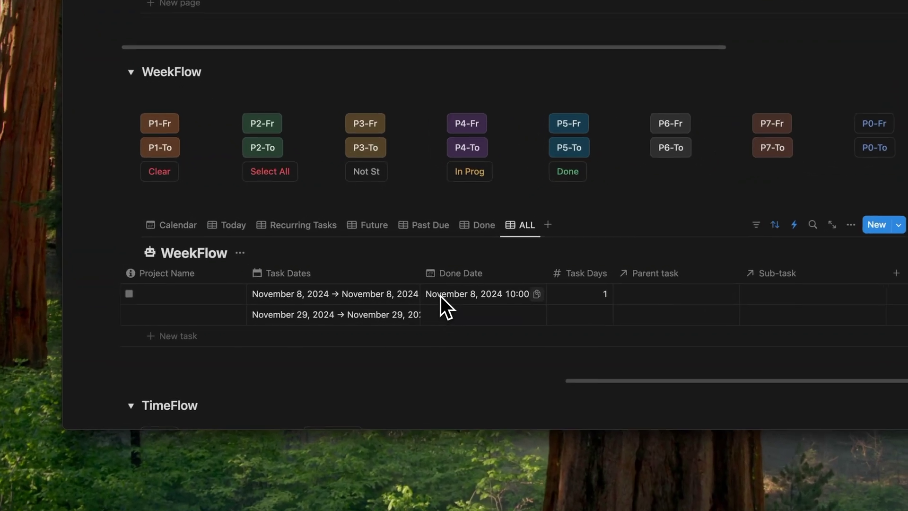
{"action": "left_click", "coordinate": [441, 296]}
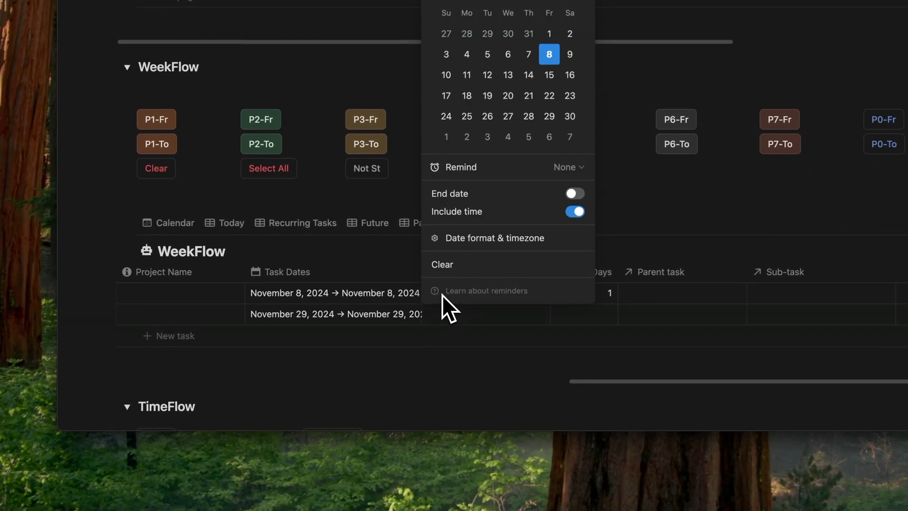
{"action": "key", "text": "Escape"}
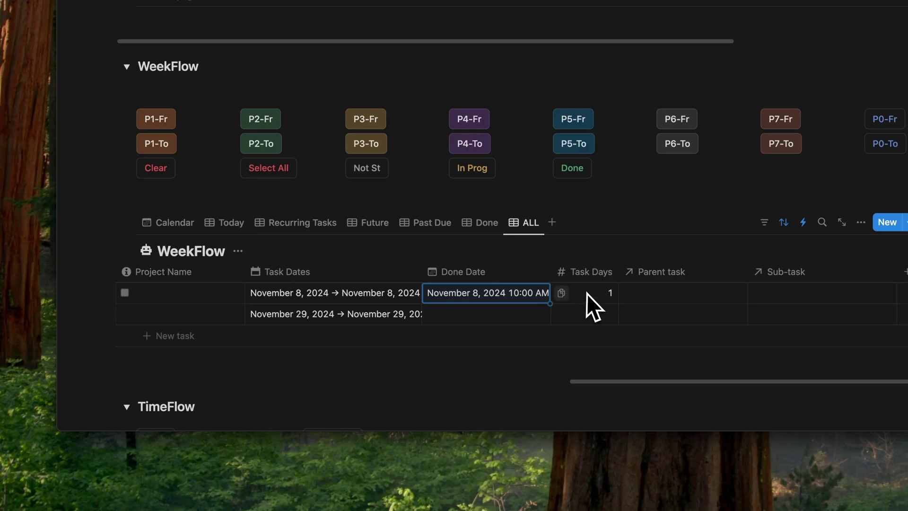
{"action": "left_click", "coordinate": [588, 294]}
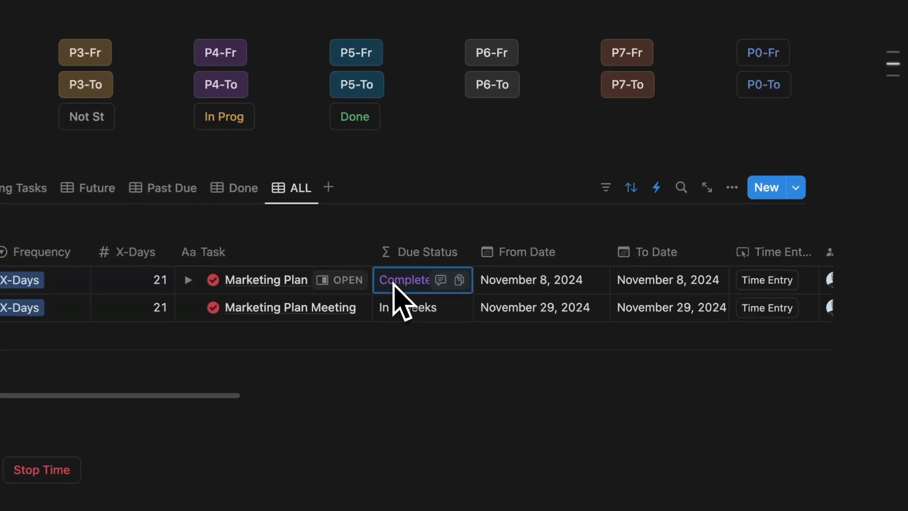
{"action": "left_click", "coordinate": [393, 283]}
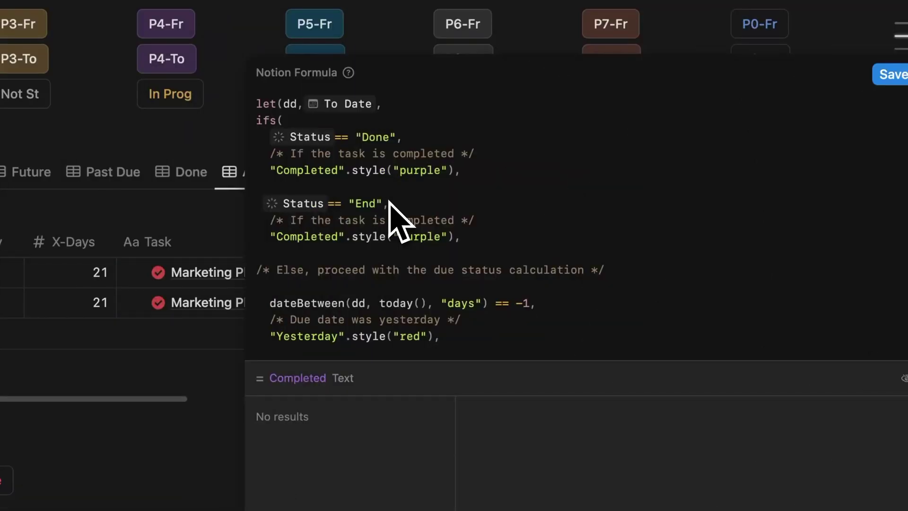
{"action": "scroll", "coordinate": [401, 214], "scroll_direction": "down", "scroll_amount": 3}
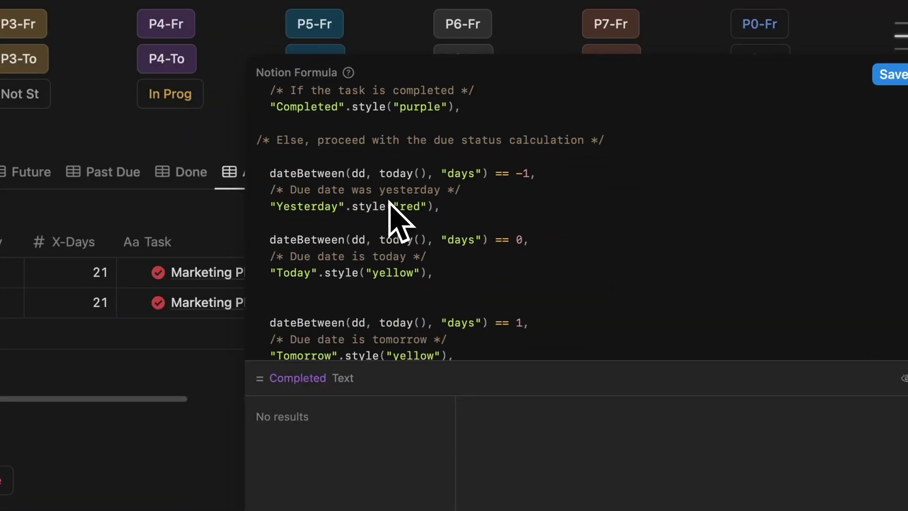
{"action": "scroll", "coordinate": [389, 203], "scroll_direction": "down", "scroll_amount": 3}
{"action": "scroll", "coordinate": [389, 202], "scroll_direction": "down", "scroll_amount": 15}
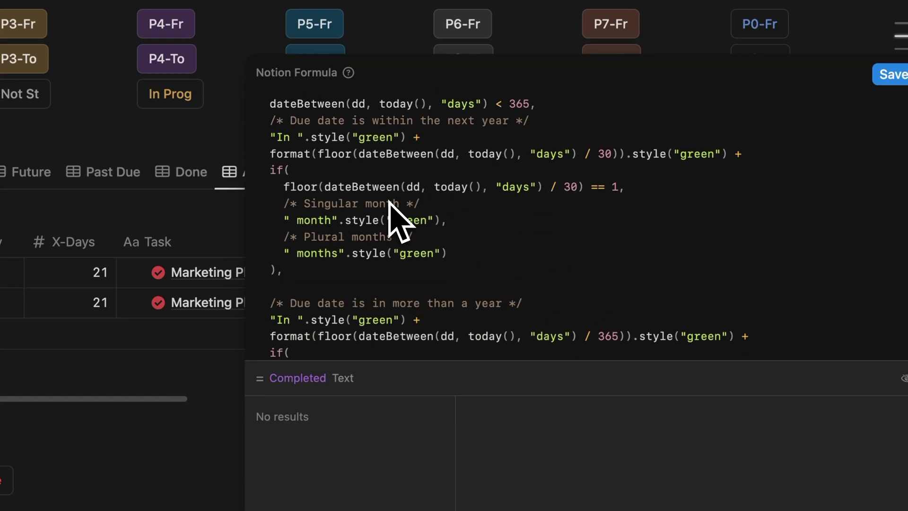
{"action": "scroll", "coordinate": [389, 202], "scroll_direction": "down", "scroll_amount": 5}
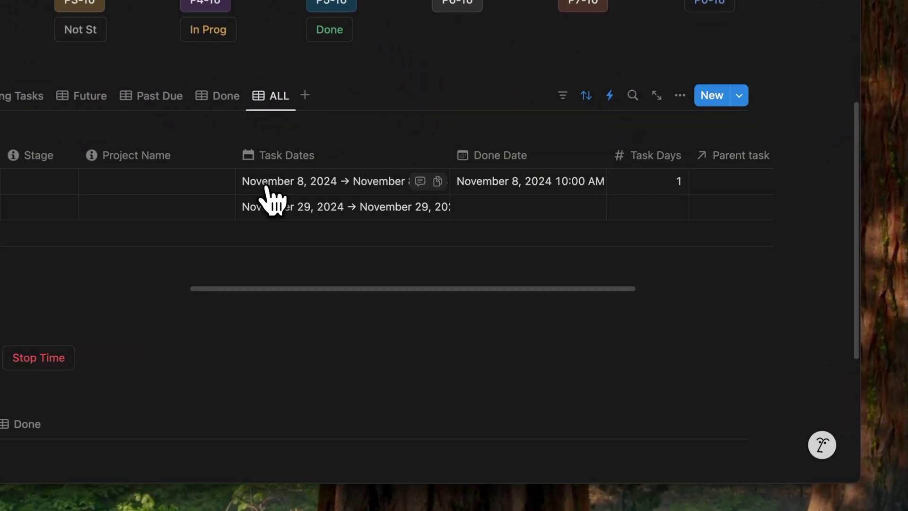
{"action": "left_click", "coordinate": [262, 185]}
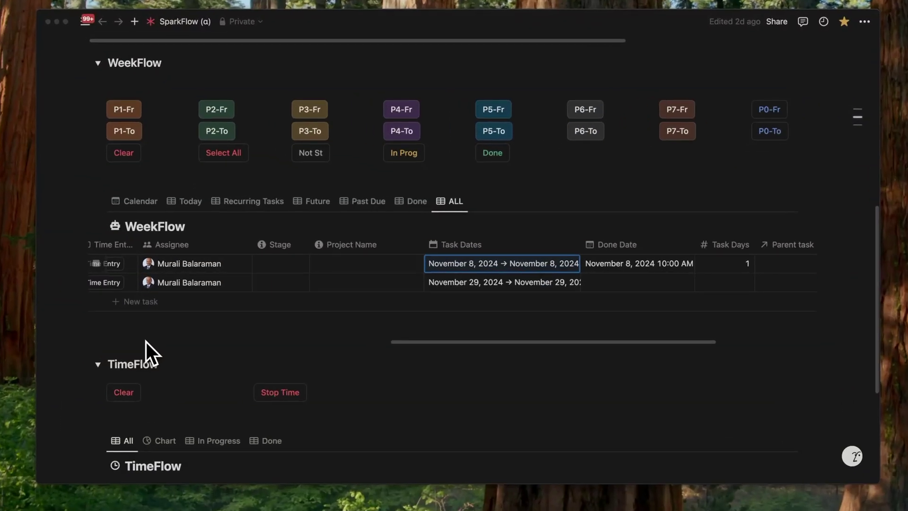
{"action": "scroll", "coordinate": [146, 342], "scroll_direction": "up", "scroll_amount": 5}
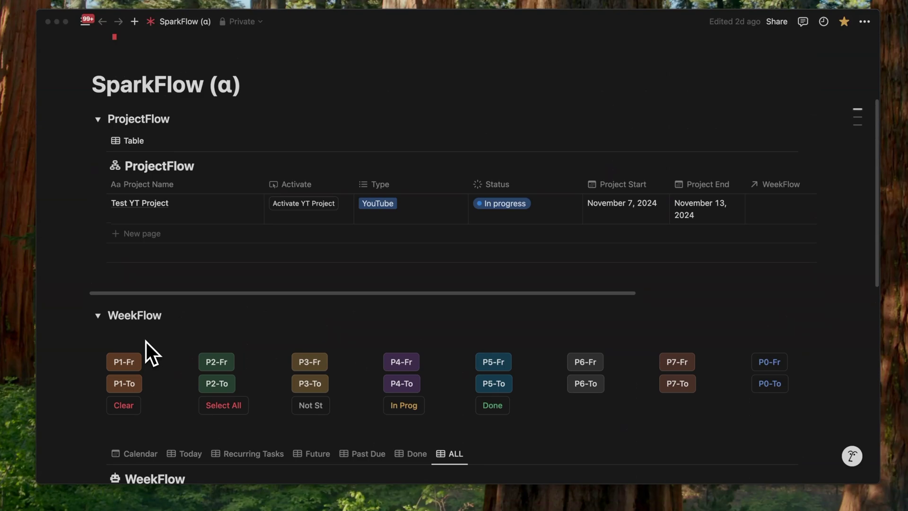
{"action": "scroll", "coordinate": [146, 341], "scroll_direction": "down", "scroll_amount": 8}
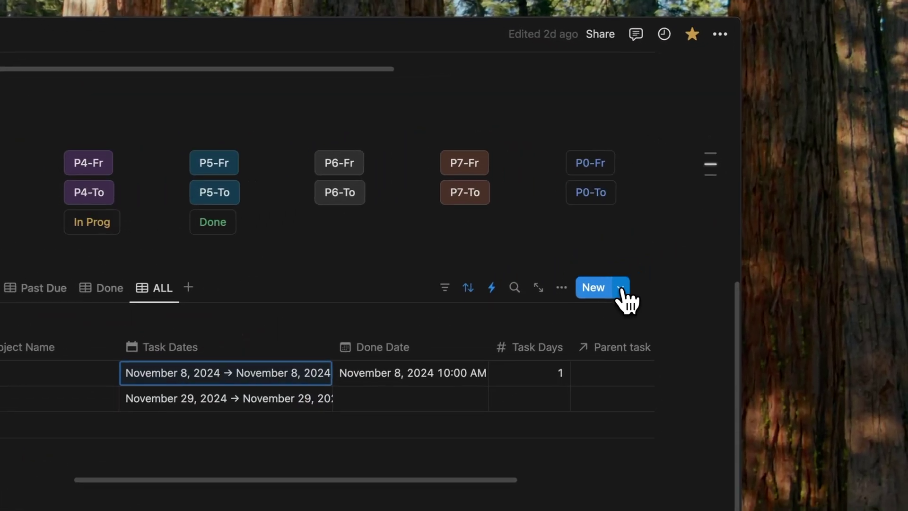
Edit the WeekFlow New task template and check its Today From Date and other defaults
{"action": "left_click", "coordinate": [738, 220]}
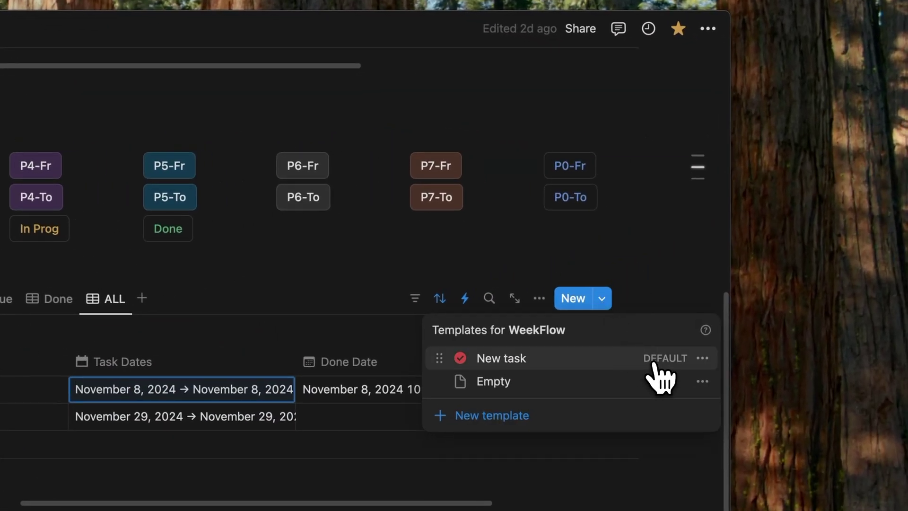
{"action": "left_click", "coordinate": [703, 358]}
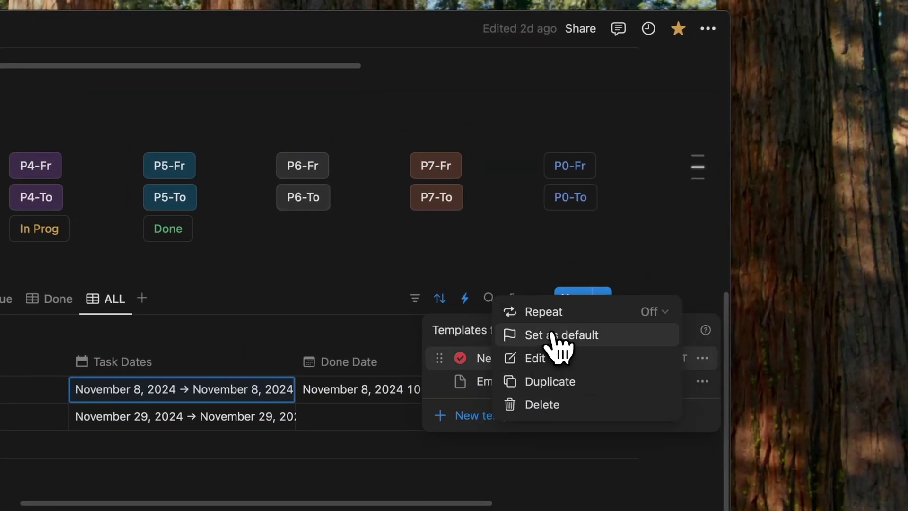
{"action": "left_click", "coordinate": [544, 359]}
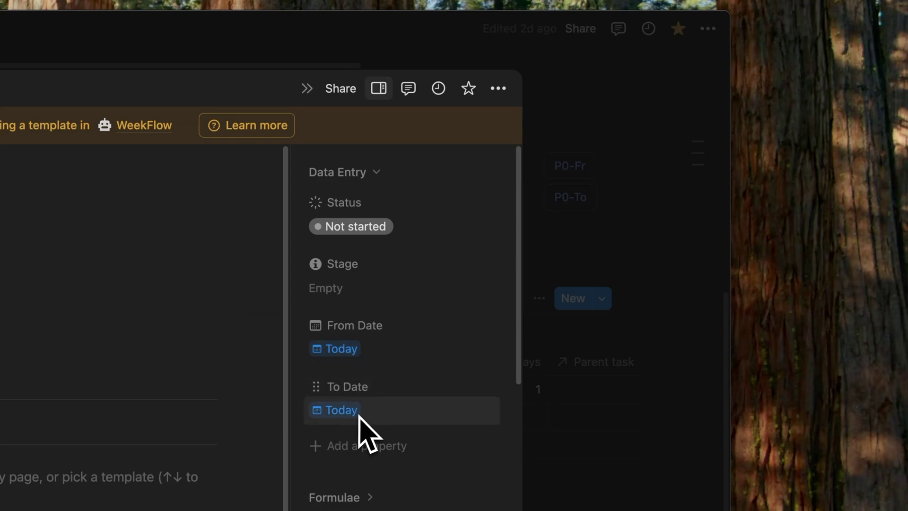
{"action": "left_click", "coordinate": [348, 357]}
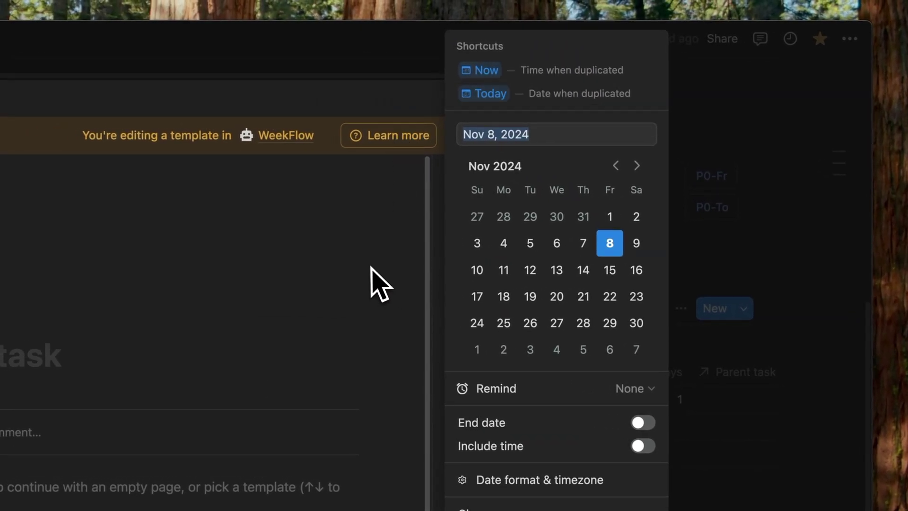
{"action": "left_click", "coordinate": [234, 269]}
{"action": "scroll", "coordinate": [506, 391], "scroll_direction": "down", "scroll_amount": 5}
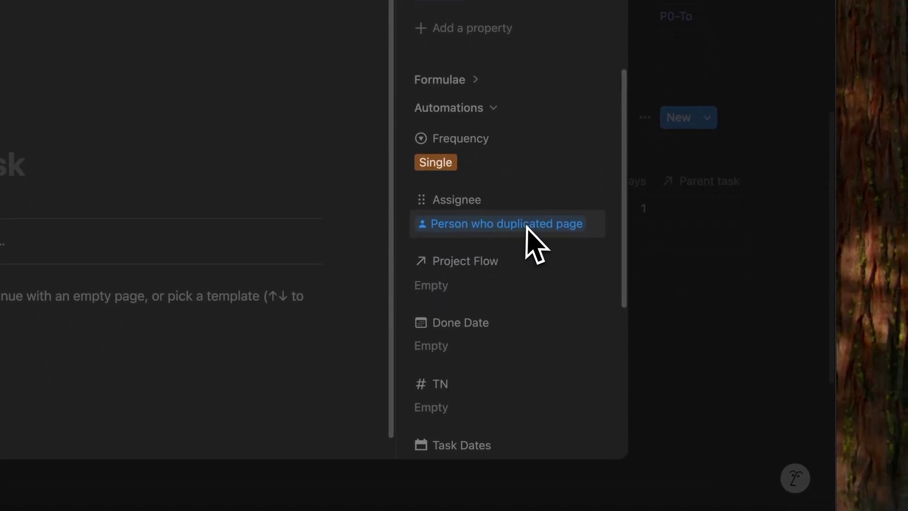
{"action": "scroll", "coordinate": [524, 234], "scroll_direction": "down", "scroll_amount": 7}
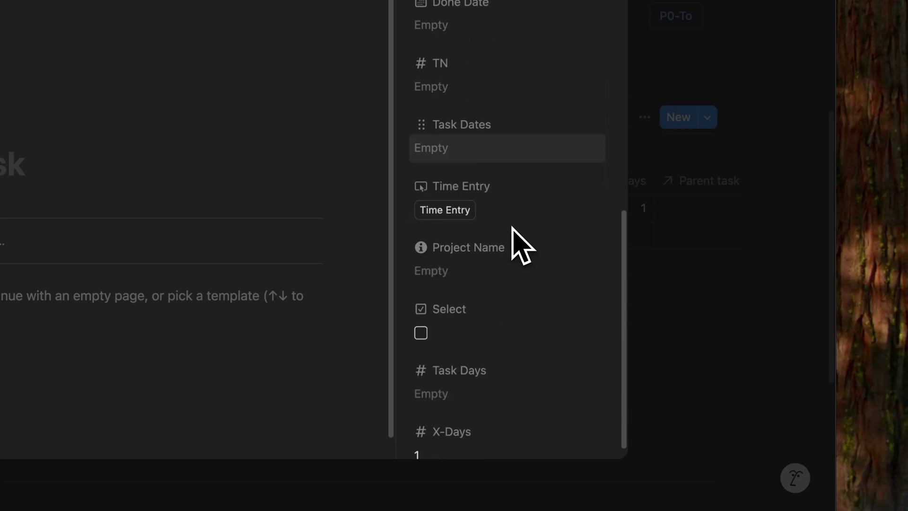
{"action": "scroll", "coordinate": [511, 233], "scroll_direction": "down", "scroll_amount": 2}
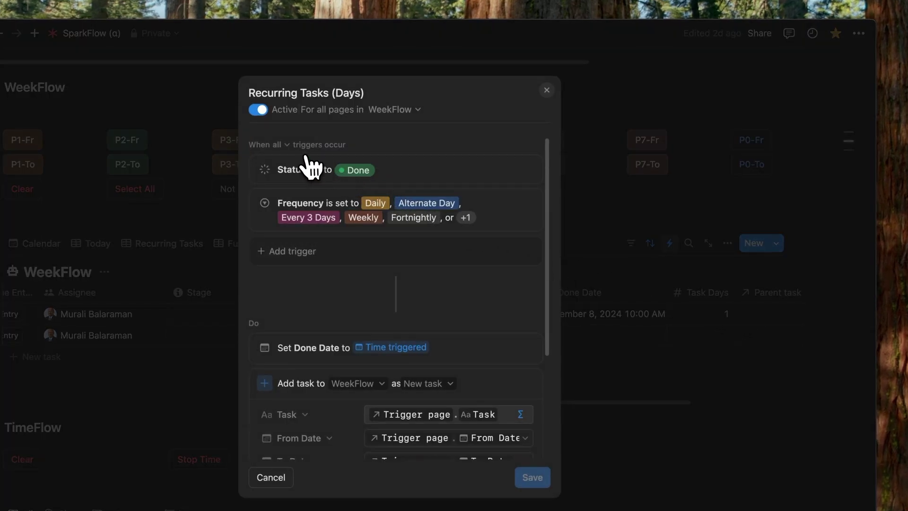
Keep the All trigger mode and review the Status Done and day-based Frequency triggers
{"action": "left_click", "coordinate": [286, 145]}
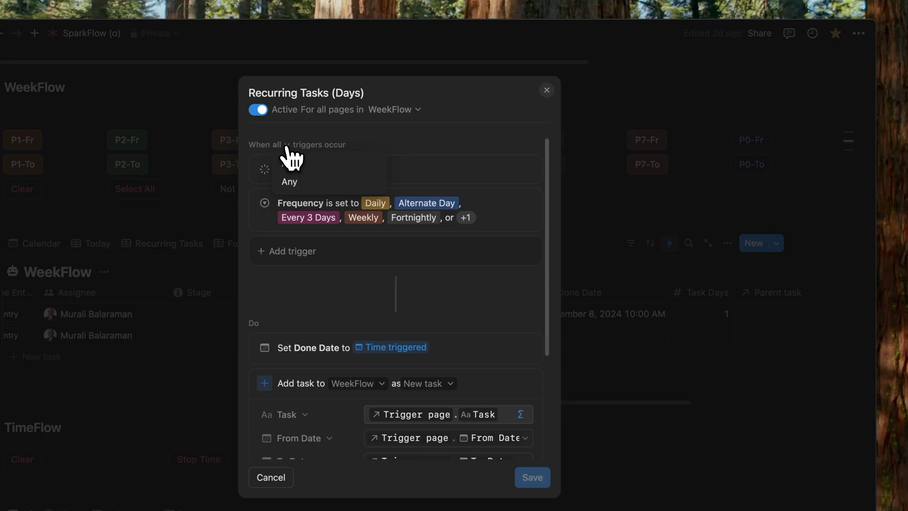
{"action": "left_click", "coordinate": [292, 165]}
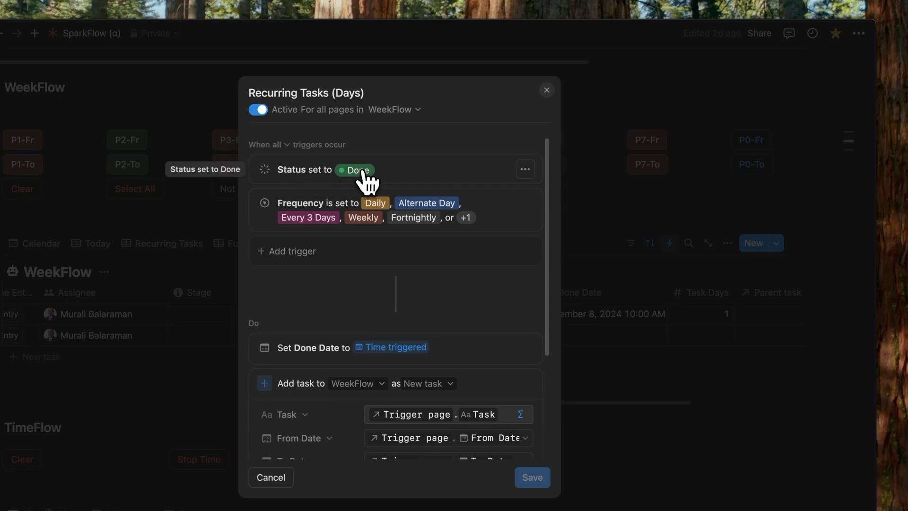
{"action": "left_click", "coordinate": [438, 174]}
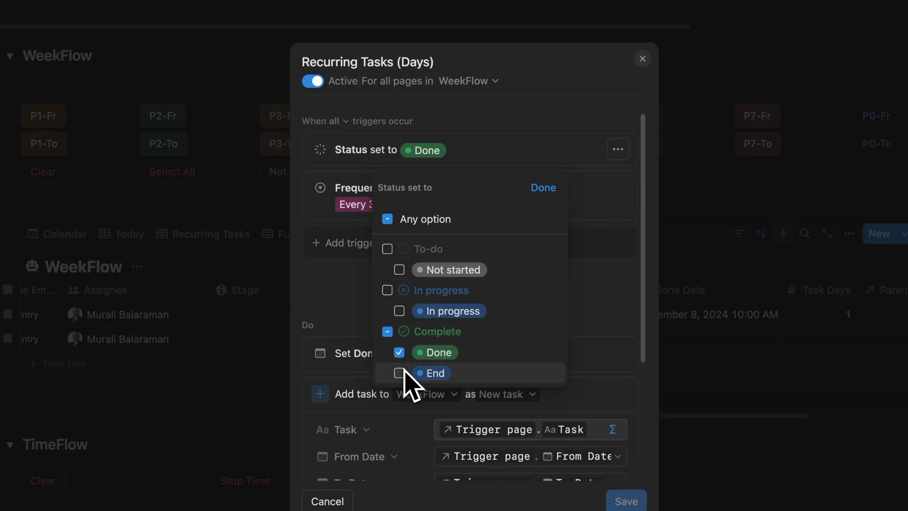
{"action": "left_click", "coordinate": [489, 128]}
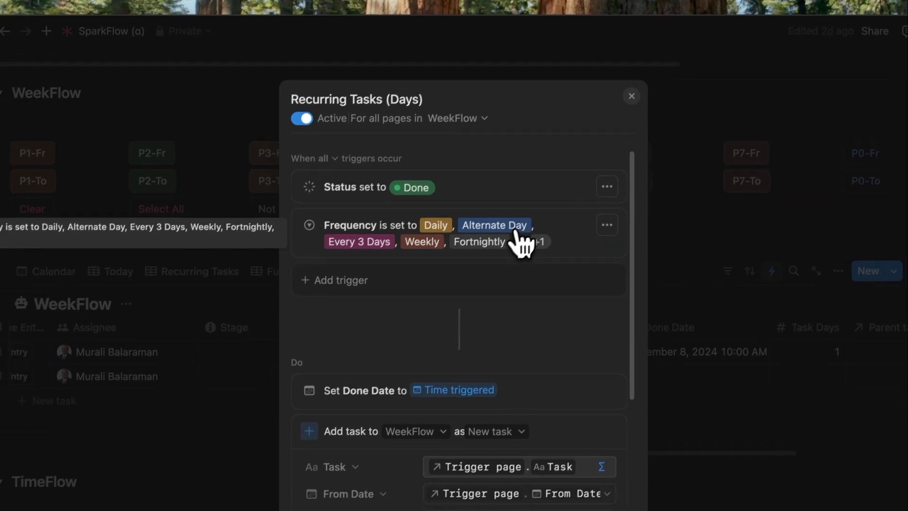
{"action": "left_click", "coordinate": [486, 263]}
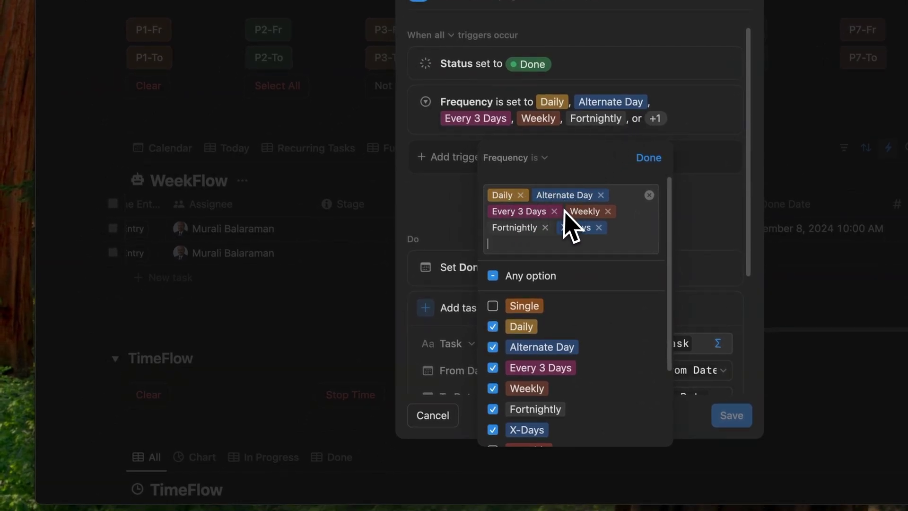
{"action": "scroll", "coordinate": [525, 265], "scroll_direction": "down", "scroll_amount": 3}
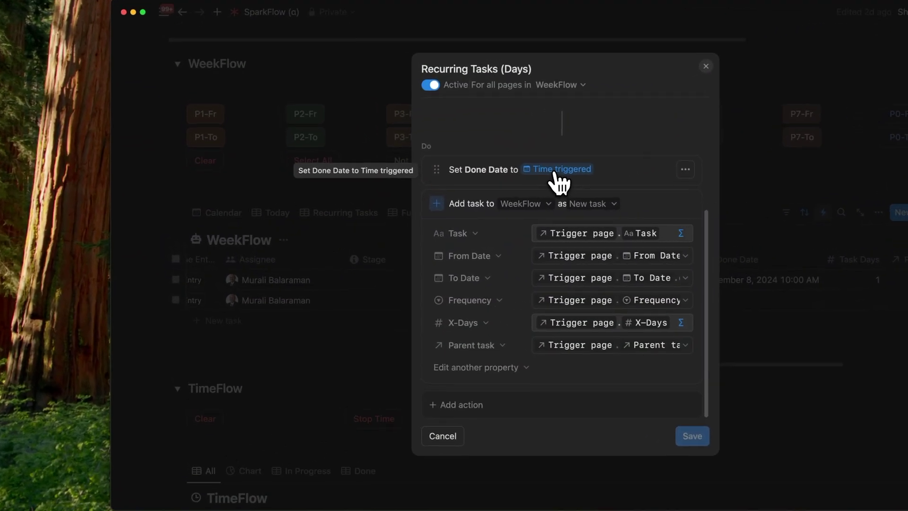
Review the Done Date setting options and the Task value copied to the new WeekFlow task
{"action": "left_click", "coordinate": [463, 187]}
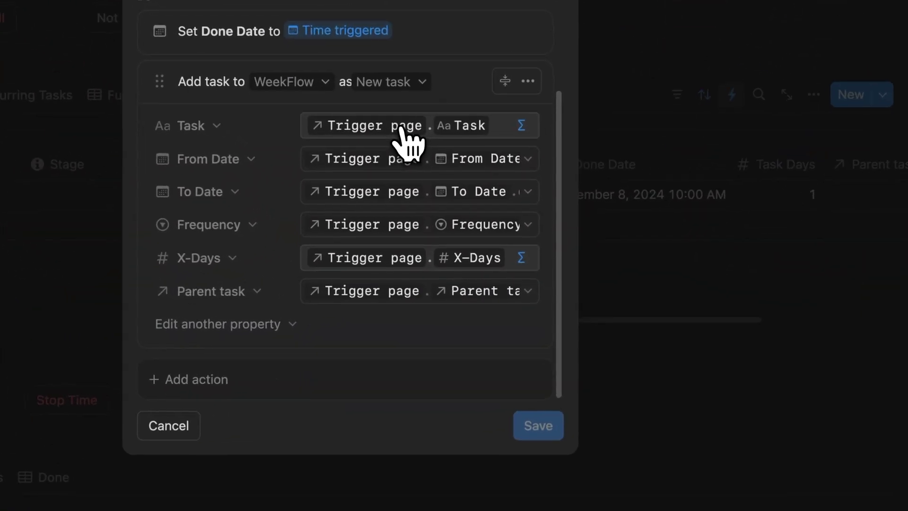
{"action": "left_click", "coordinate": [495, 235]}
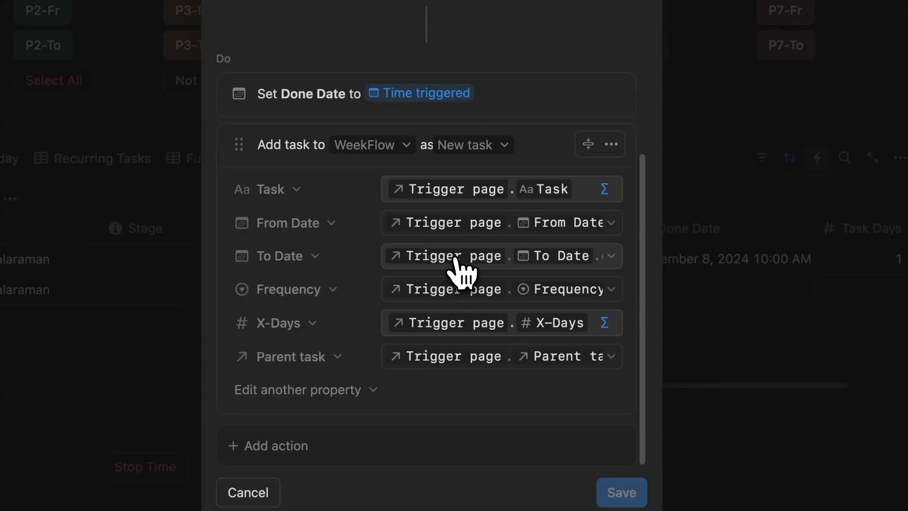
Review the To Date, Frequency and X-Days formulas in the Recurring Tasks (Days) automation
{"action": "left_click", "coordinate": [455, 259]}
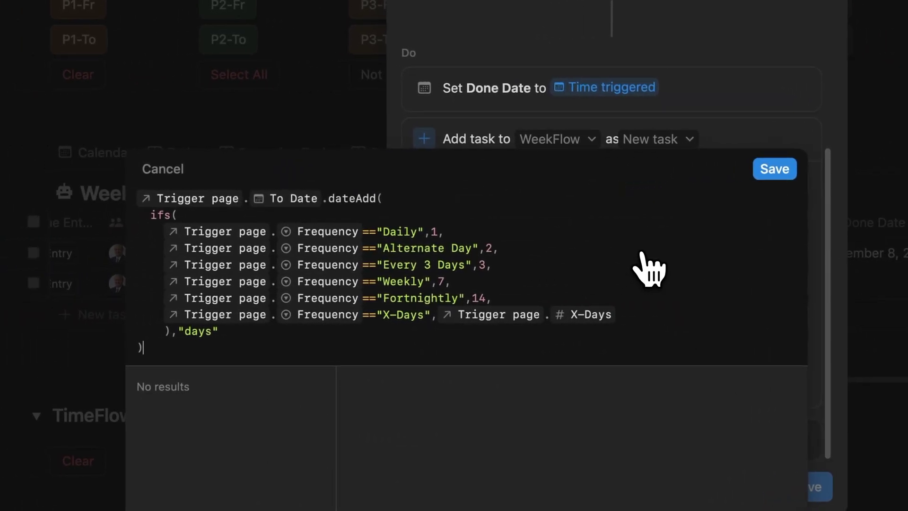
{"action": "key", "text": "Escape"}
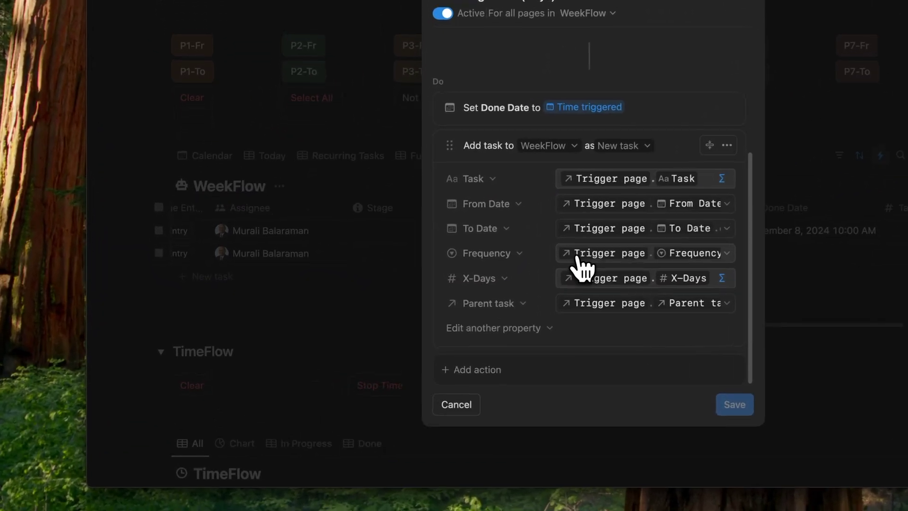
{"action": "left_click", "coordinate": [578, 258]}
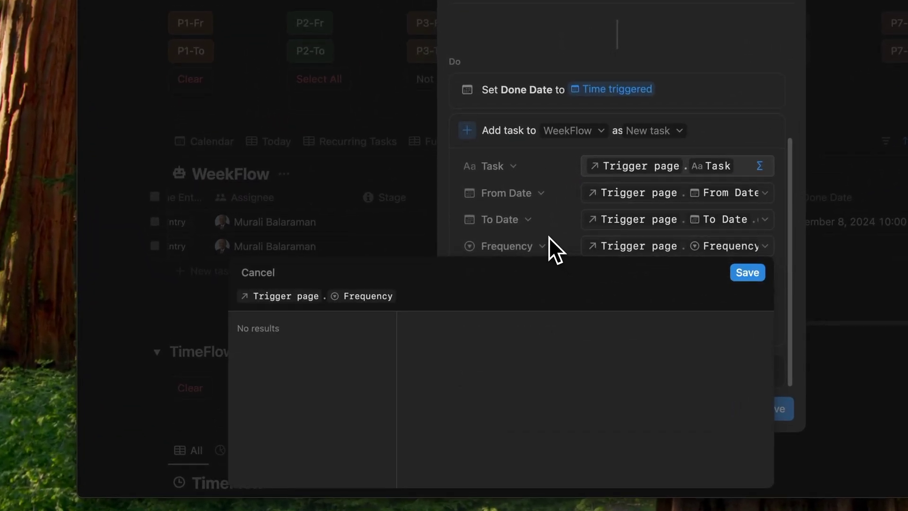
{"action": "key", "text": "Escape"}
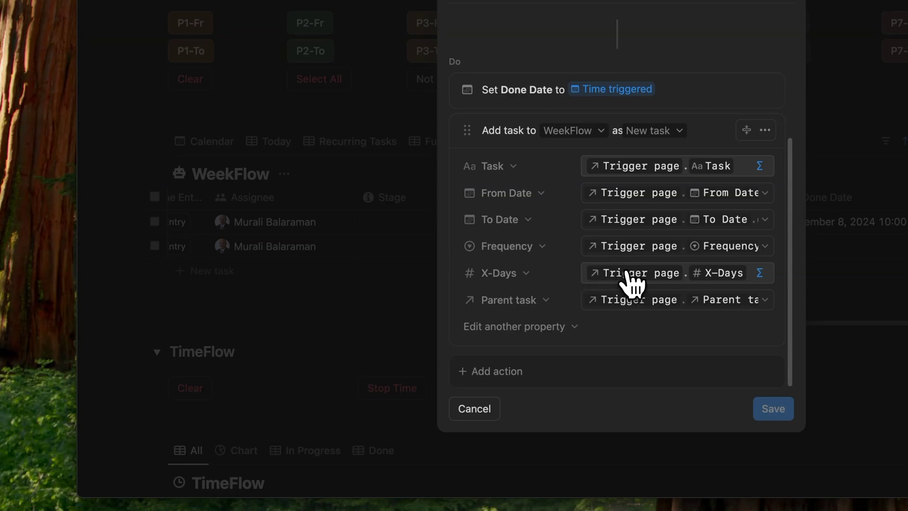
{"action": "left_click", "coordinate": [631, 282]}
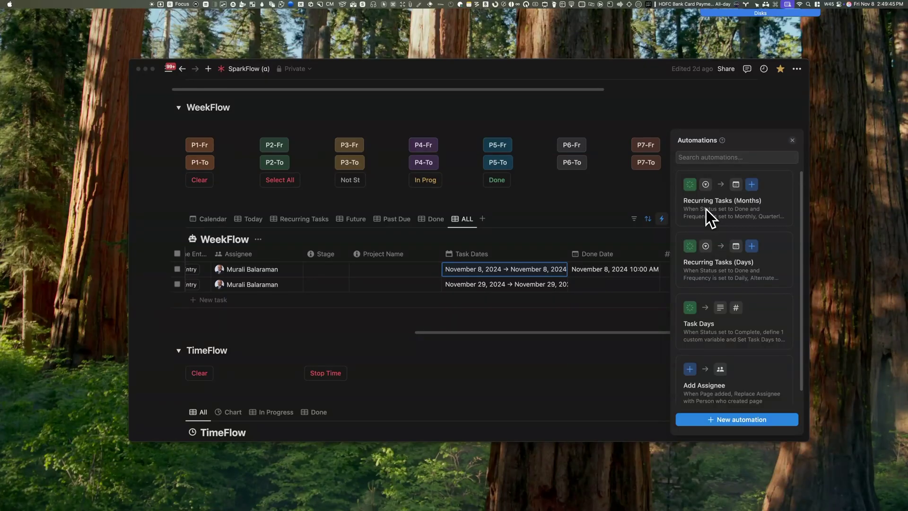
{"action": "left_click", "coordinate": [705, 208]}
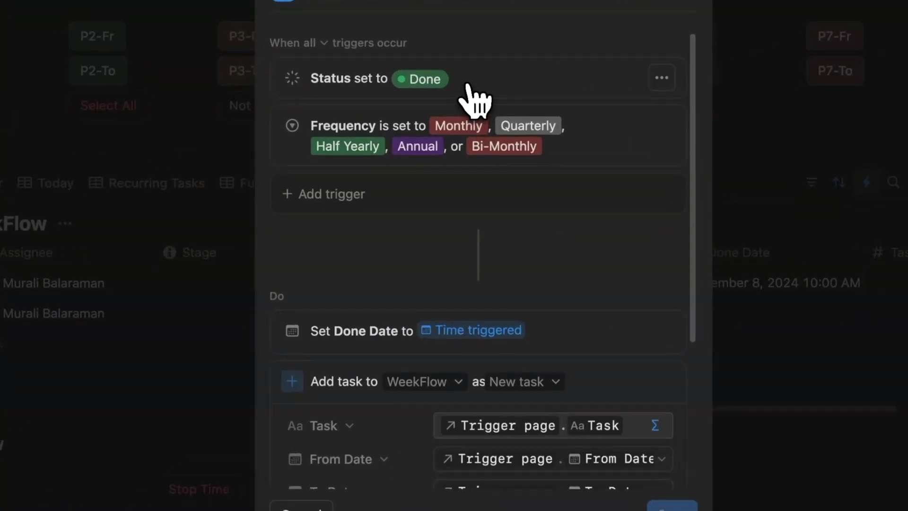
{"action": "left_click", "coordinate": [468, 85]}
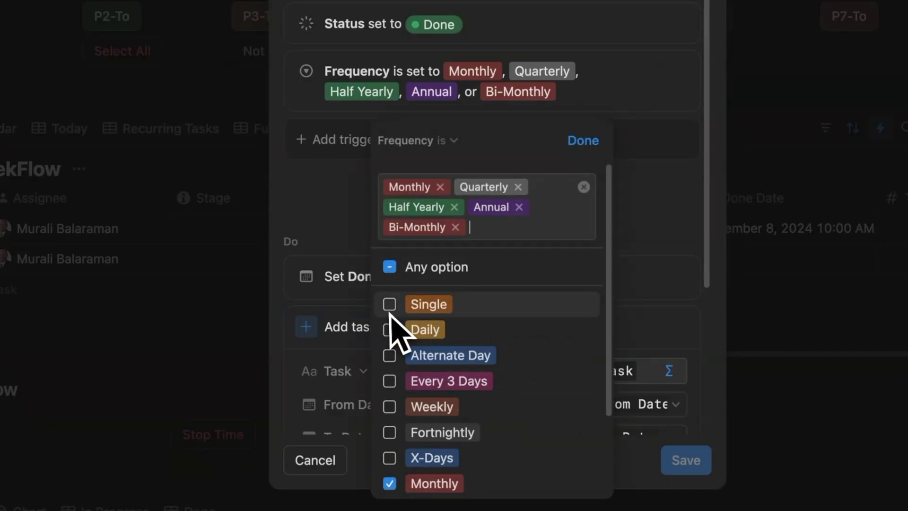
{"action": "scroll", "coordinate": [416, 311], "scroll_direction": "down", "scroll_amount": 3}
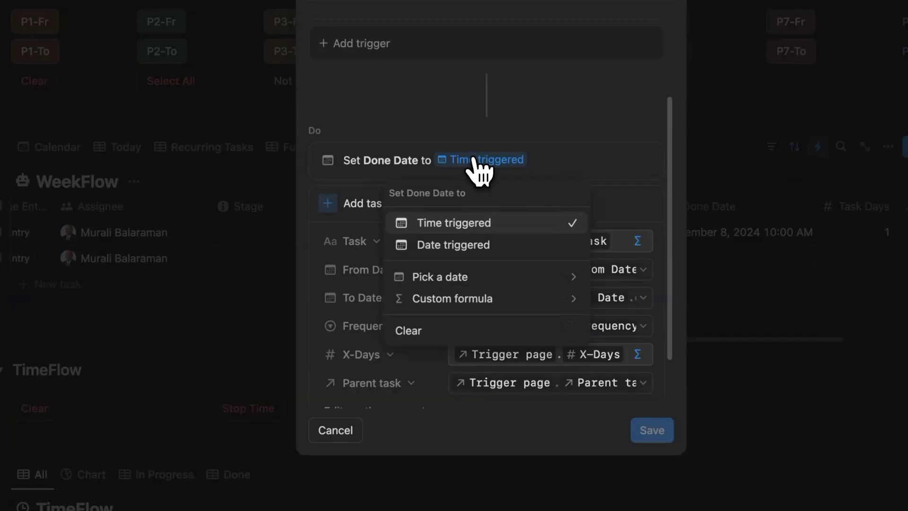
{"action": "left_click", "coordinate": [557, 123]}
{"action": "scroll", "coordinate": [550, 156], "scroll_direction": "down", "scroll_amount": 2}
{"action": "left_click", "coordinate": [547, 174]}
{"action": "left_click", "coordinate": [574, 130]}
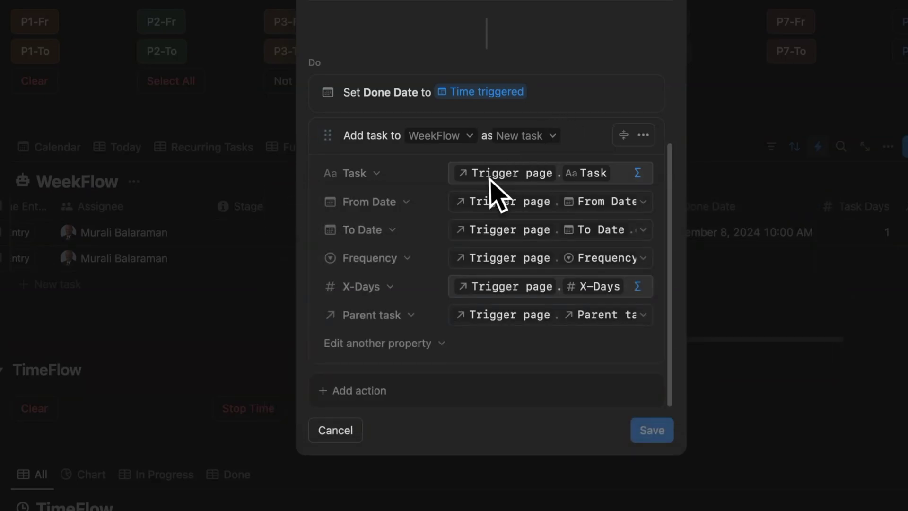
{"action": "left_click", "coordinate": [511, 268]}
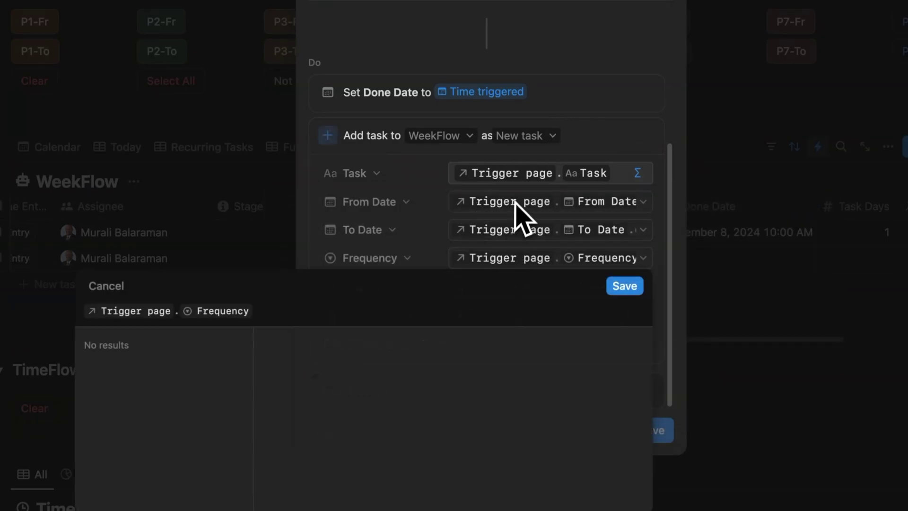
{"action": "left_click", "coordinate": [576, 124]}
{"action": "left_click", "coordinate": [527, 288]}
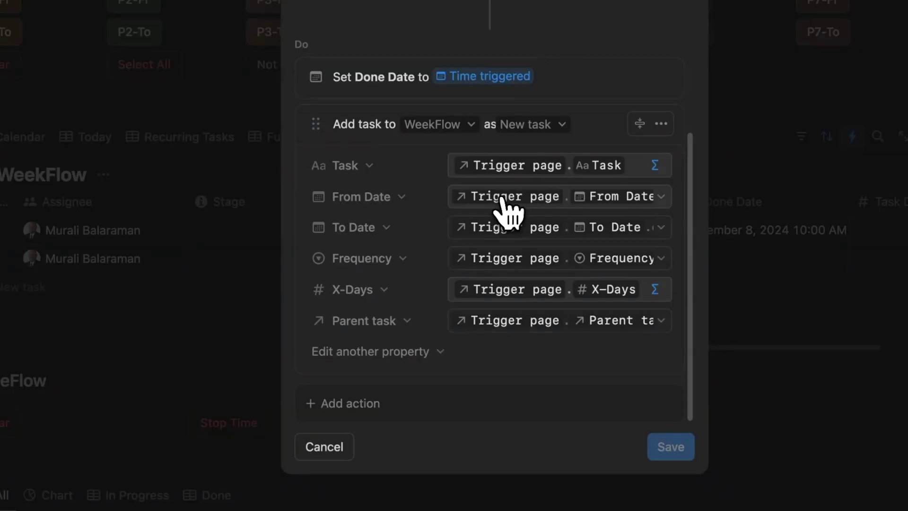
{"action": "left_click", "coordinate": [508, 212]}
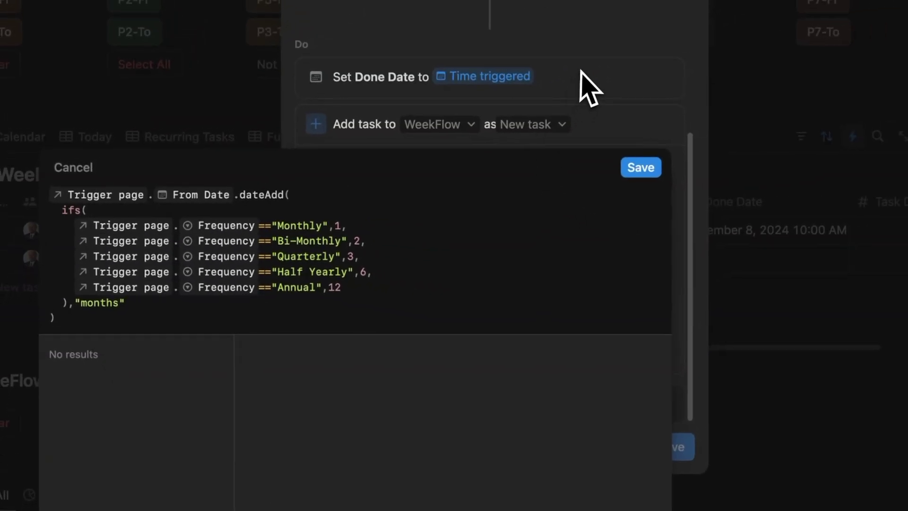
{"action": "left_click", "coordinate": [872, 9]}
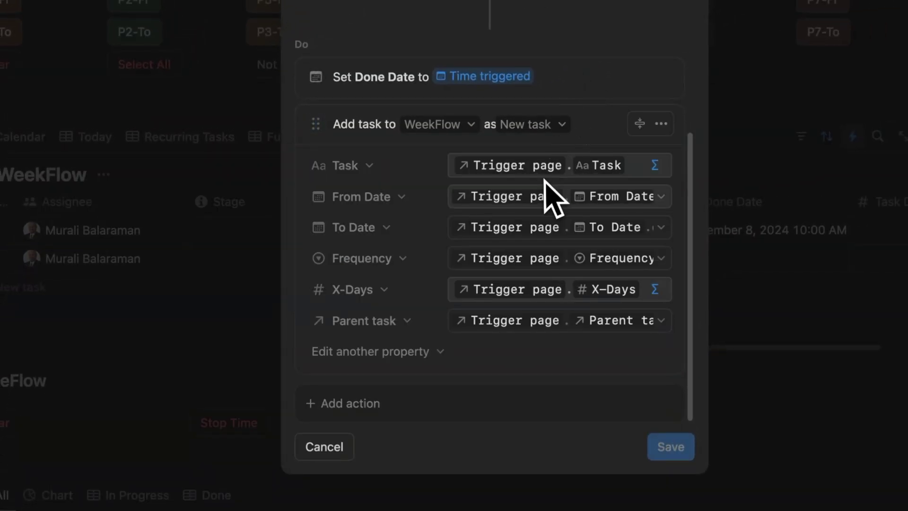
{"action": "left_click", "coordinate": [525, 228]}
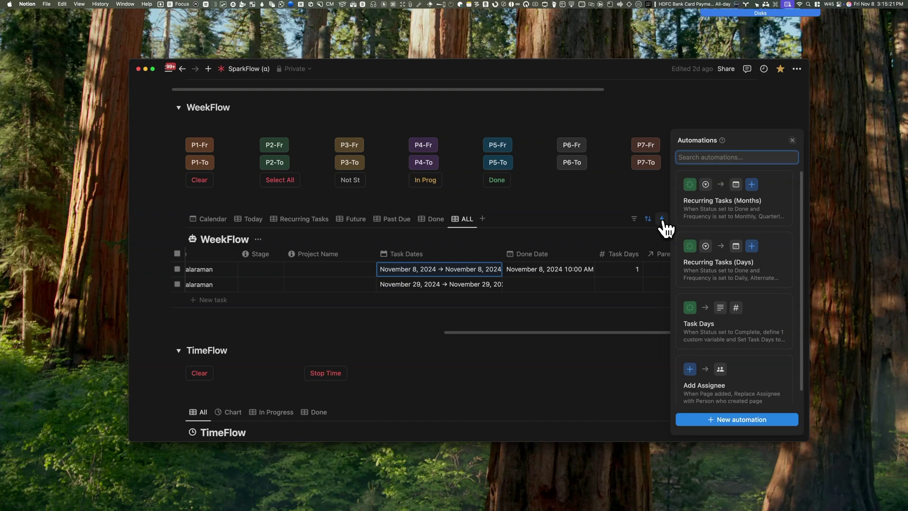
Open Task Days and inspect its Complete-status trigger, Task Days variable and formula
{"action": "left_click", "coordinate": [713, 318]}
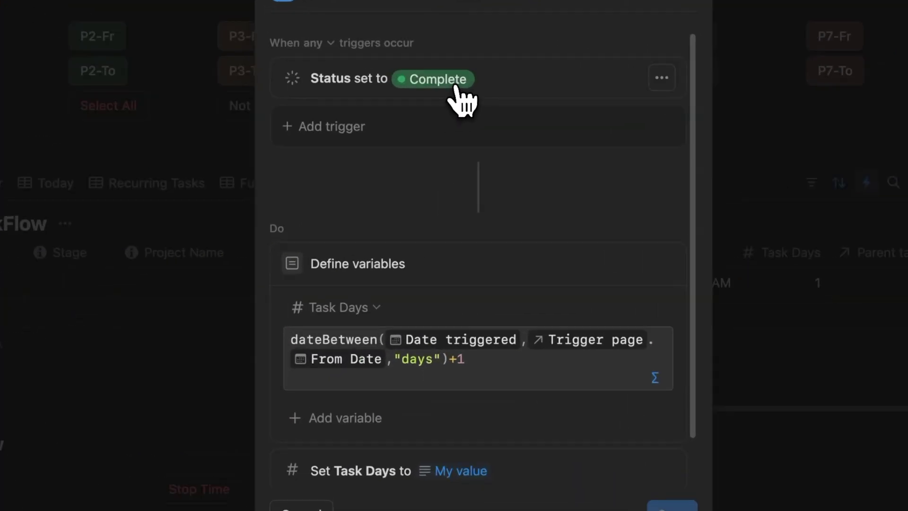
{"action": "left_click", "coordinate": [451, 83]}
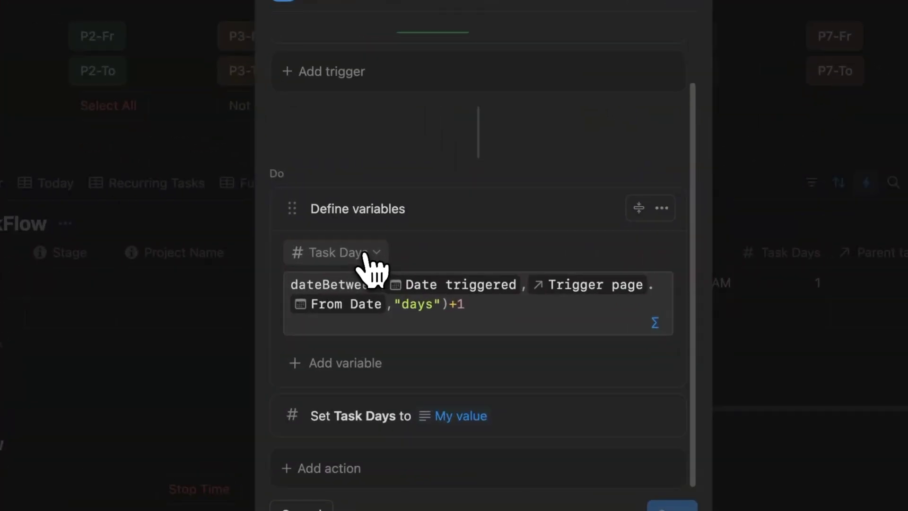
{"action": "left_click", "coordinate": [364, 253]}
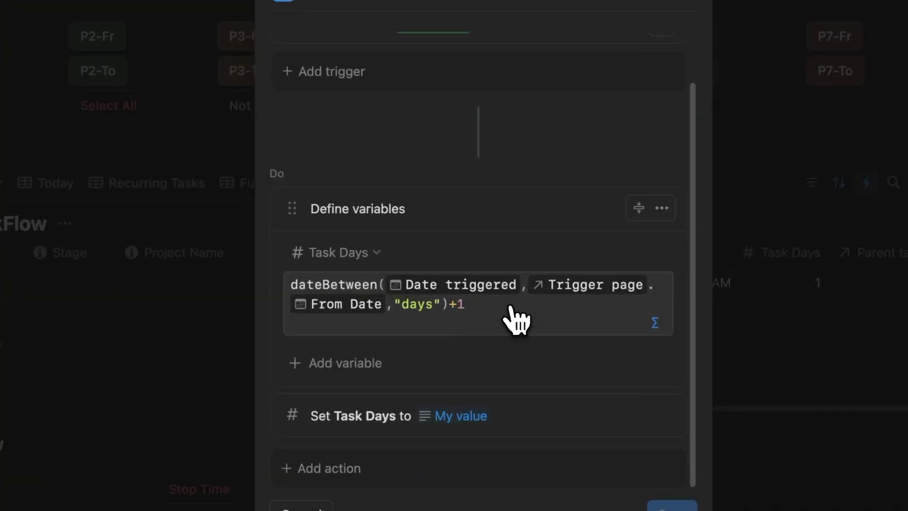
{"action": "left_click", "coordinate": [487, 288]}
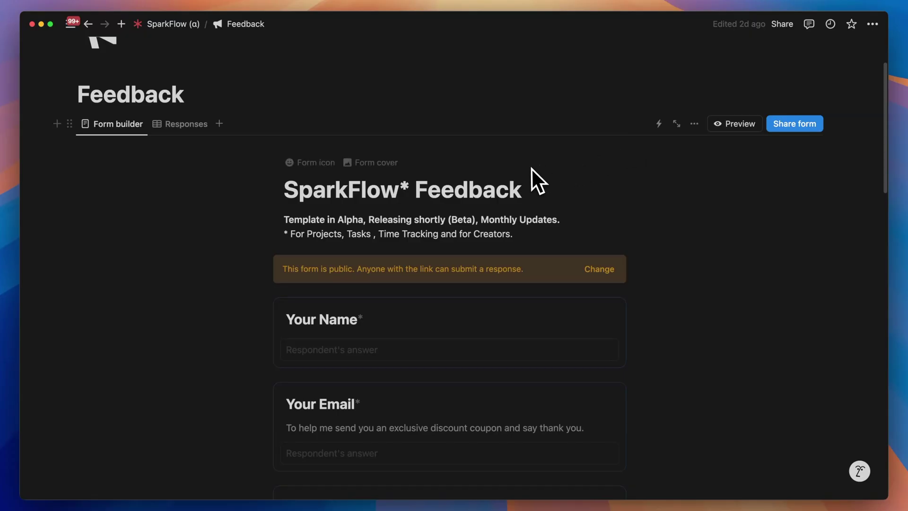
Scroll through the SparkFlow Feedback form questions down to the final suggestions question
{"action": "scroll", "coordinate": [531, 180], "scroll_direction": "down", "scroll_amount": 7}
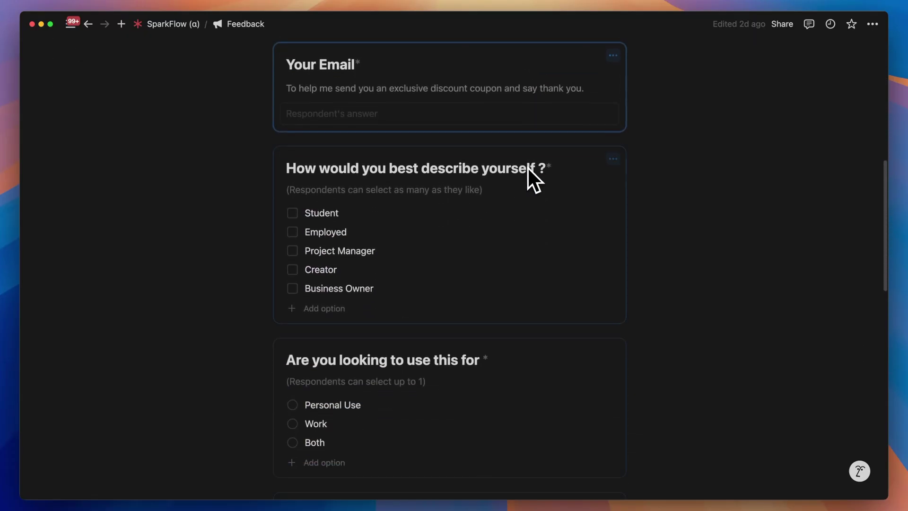
{"action": "scroll", "coordinate": [522, 169], "scroll_direction": "down", "scroll_amount": 5}
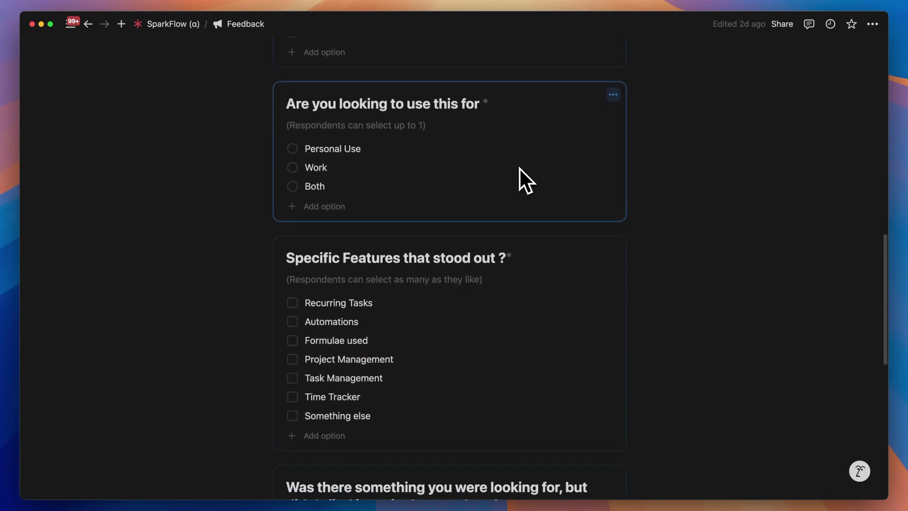
{"action": "scroll", "coordinate": [519, 169], "scroll_direction": "down", "scroll_amount": 7}
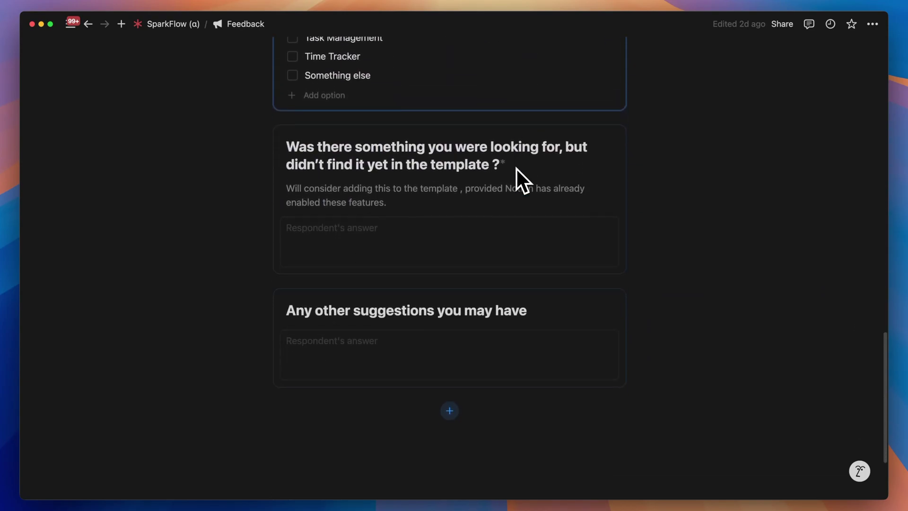